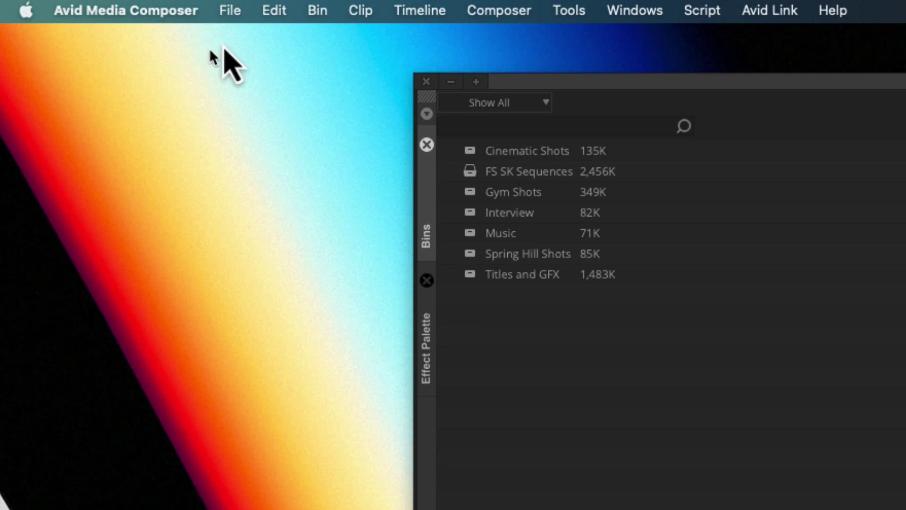
Start a File > Output > Export to File of the sequence and bring up its Options
{"action": "left_click", "coordinate": [247, 11]}
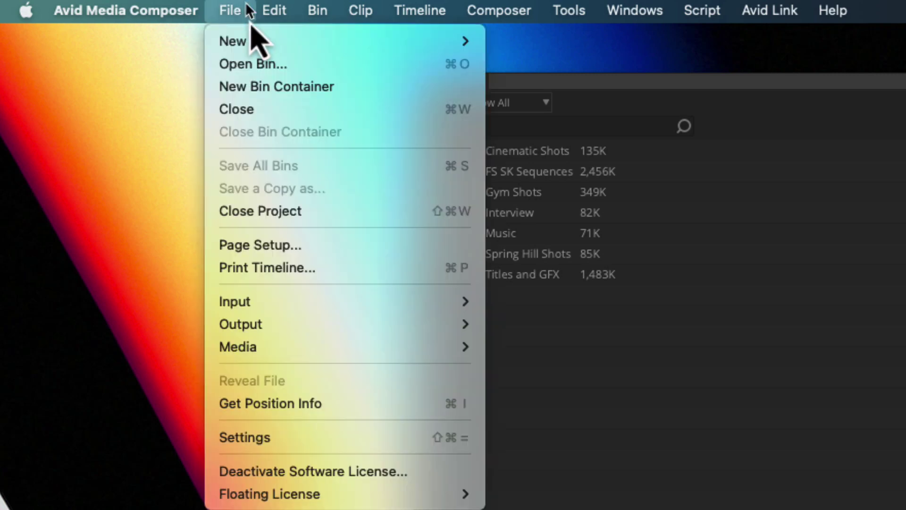
{"action": "mouse_move", "coordinate": [272, 324]}
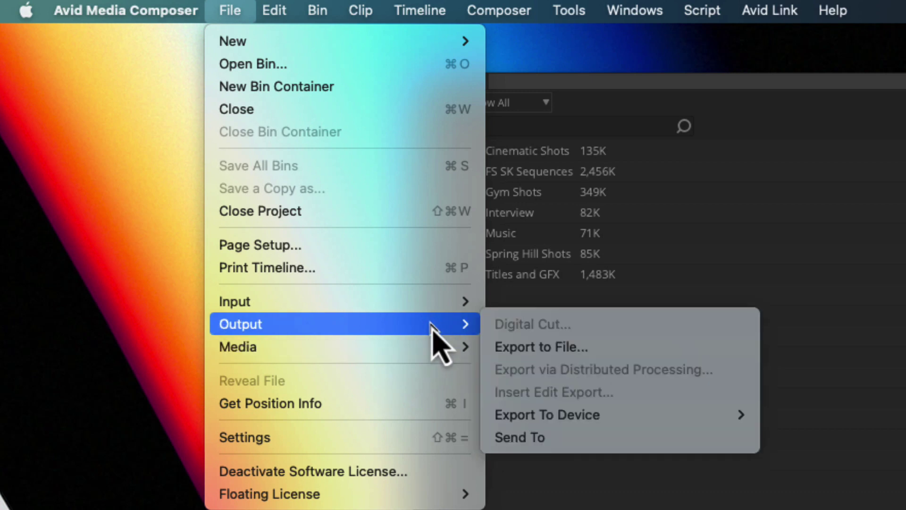
{"action": "left_click", "coordinate": [560, 348]}
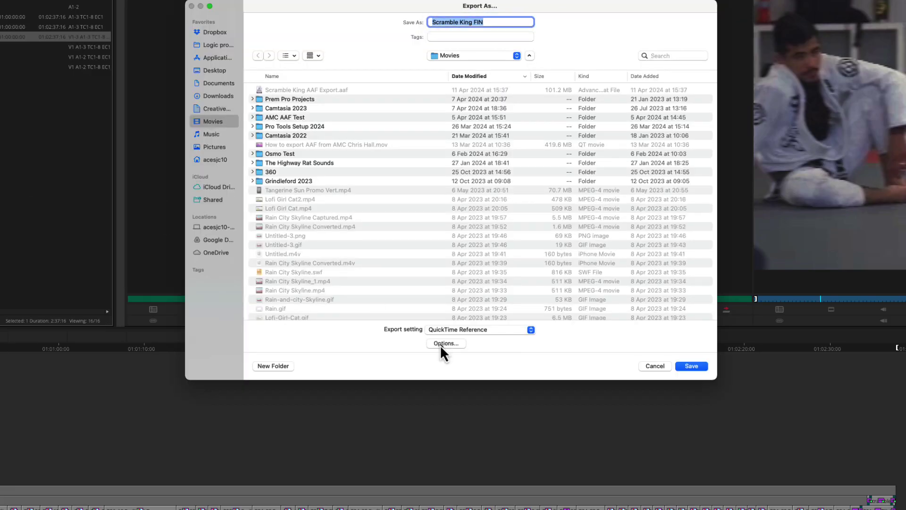
{"action": "left_click", "coordinate": [444, 345]}
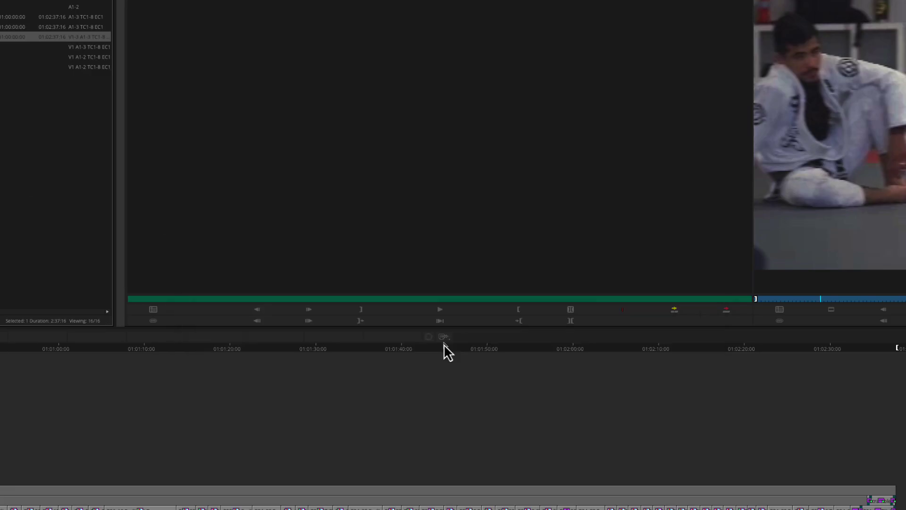
Set the export to MOV with the H.264 codec, then edit the file name to Scramble King Ref
{"action": "left_click", "coordinate": [435, 173]}
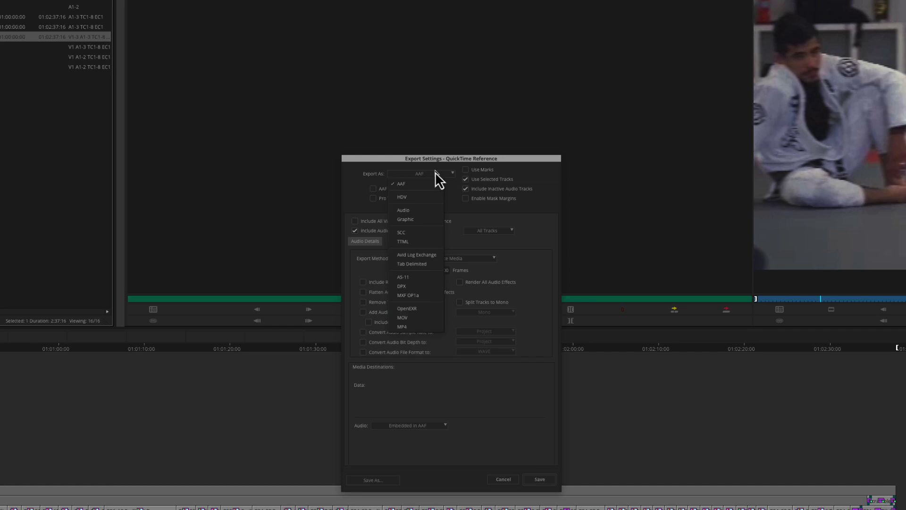
{"action": "left_click", "coordinate": [412, 317]}
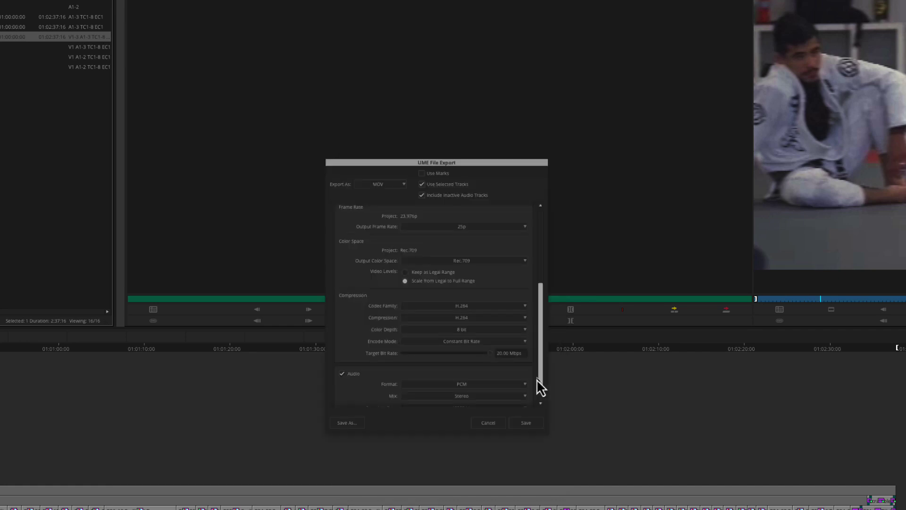
{"action": "scroll", "coordinate": [538, 378], "scroll_direction": "down", "scroll_amount": 1}
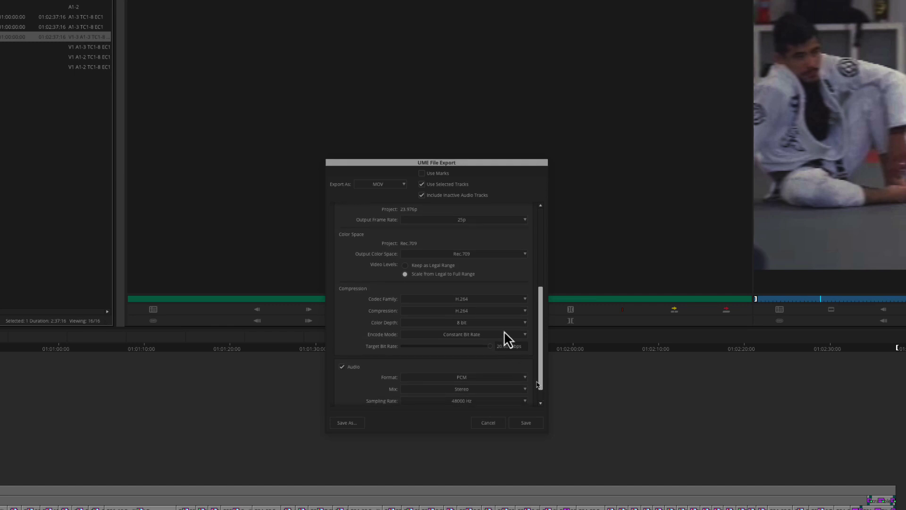
{"action": "scroll", "coordinate": [497, 319], "scroll_direction": "down", "scroll_amount": 2}
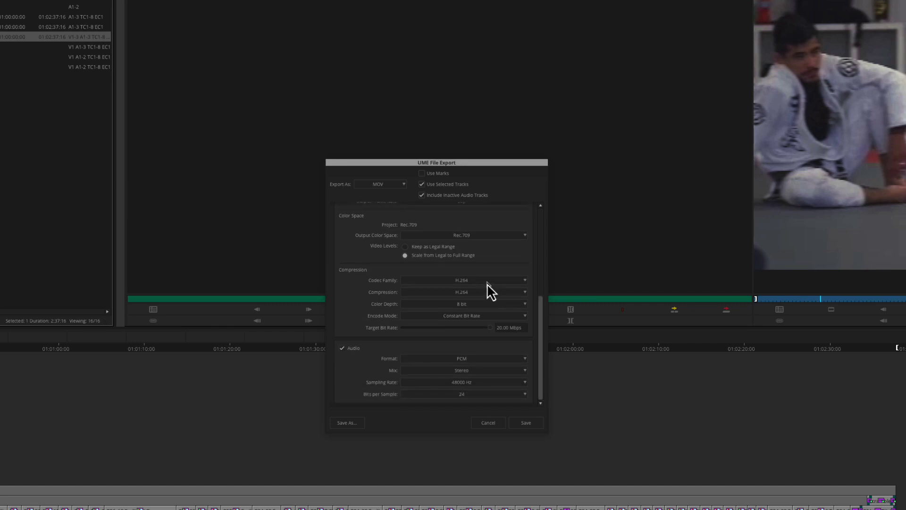
{"action": "left_click", "coordinate": [487, 281]}
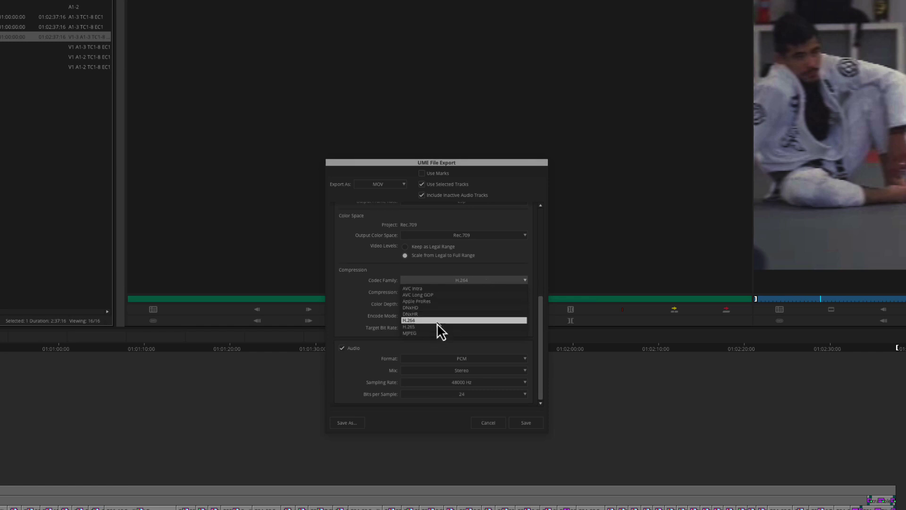
{"action": "left_click", "coordinate": [505, 321]}
{"action": "left_click", "coordinate": [527, 425]}
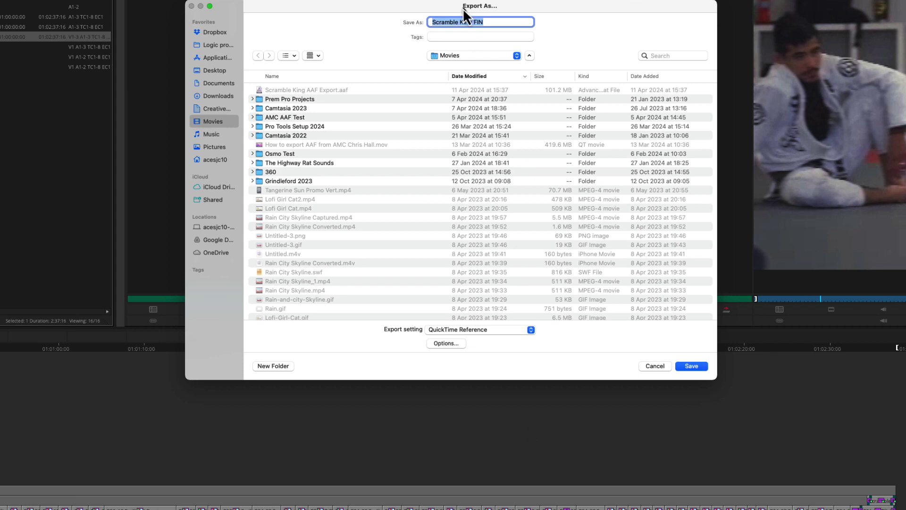
{"action": "left_click", "coordinate": [488, 22]}
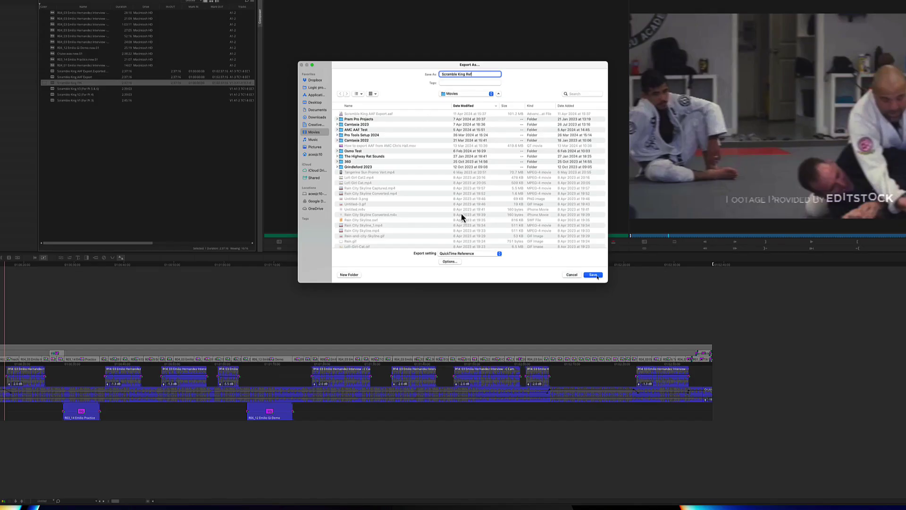
Save the reference movie, then duplicate Scramble King FIN and rename the copy Scramble King AAF Export Seq
{"action": "key", "text": "Return"}
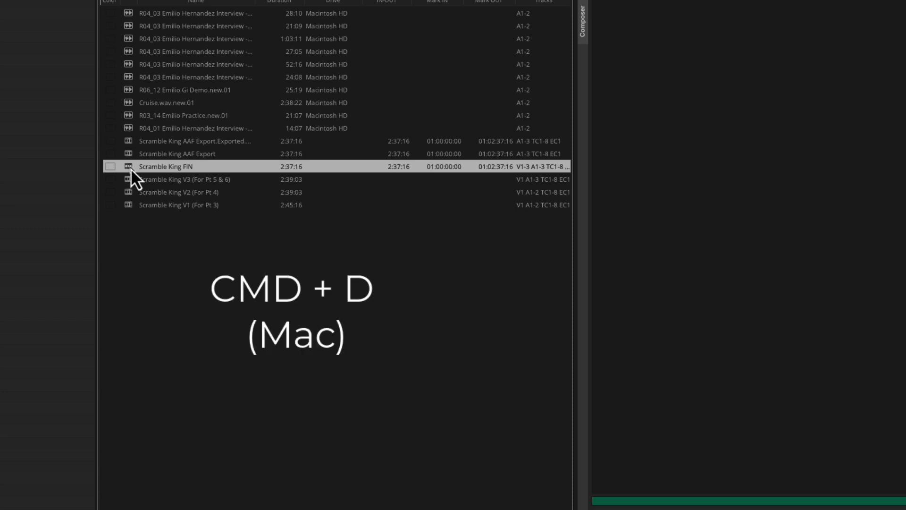
{"action": "key", "text": "super+d"}
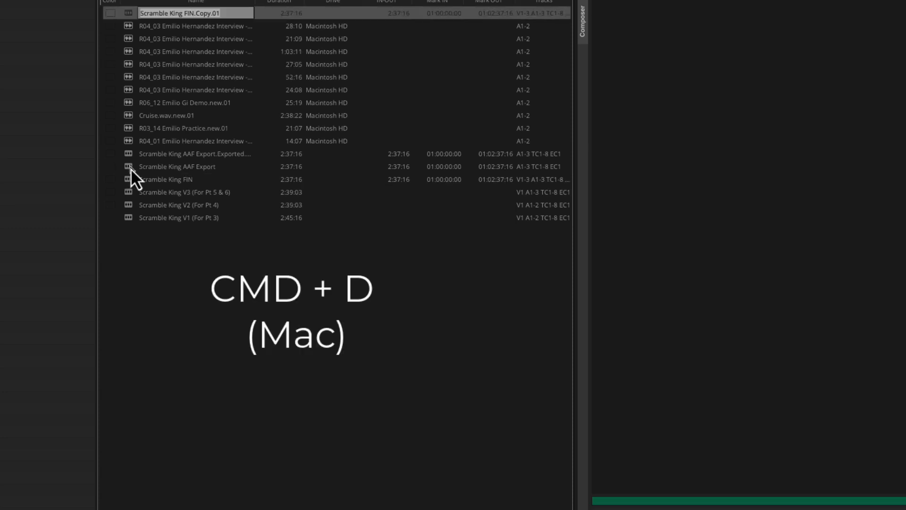
{"action": "left_click", "coordinate": [232, 13]}
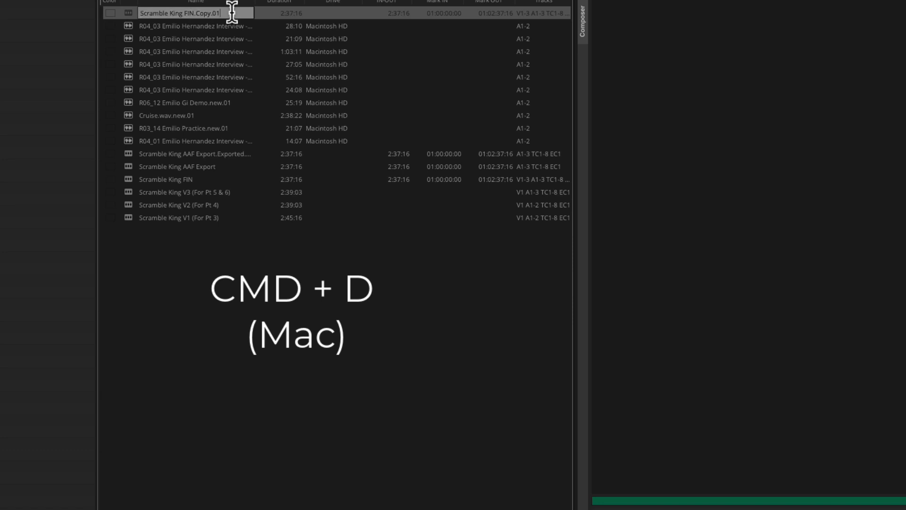
{"action": "key", "text": "BackSpace"}
{"action": "key", "text": "BackSpace"}
{"action": "key", "text": "BackSpace"}
{"action": "key", "text": "BackSpace"}
{"action": "key", "text": "BackSpace"}
{"action": "key", "text": "BackSpace"}
{"action": "key", "text": "BackSpace"}
{"action": "key", "text": "BackSpace"}
{"action": "key", "text": "BackSpace"}
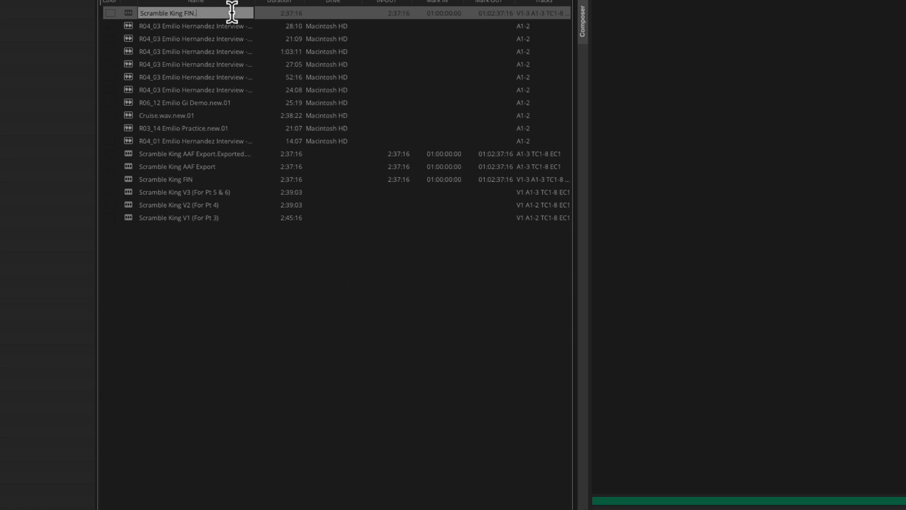
{"action": "key", "text": "BackSpace"}
{"action": "key", "text": "BackSpace"}
{"action": "type", "text": "AAF Export Seq"}
Commit the copy's new name, delete its video tracks, and select every clip on audio tracks A1–A3
{"action": "key", "text": "Return"}
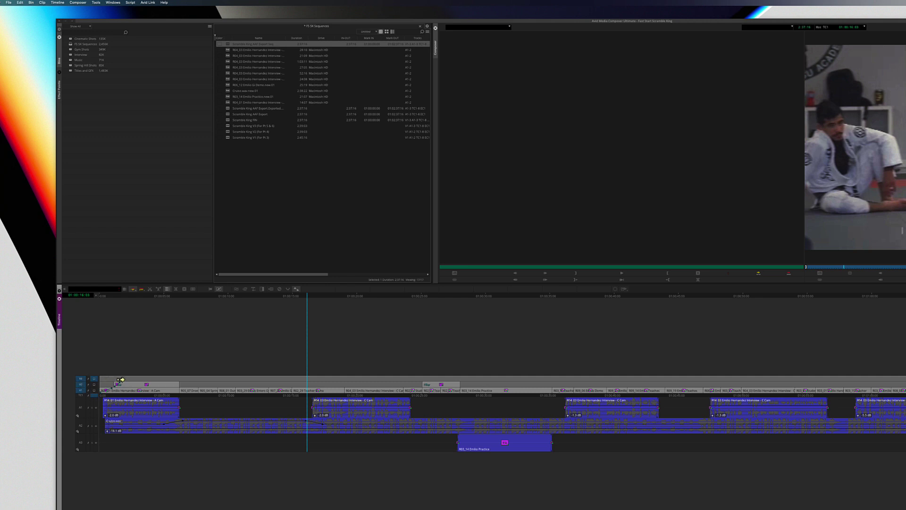
{"action": "key", "text": "Delete"}
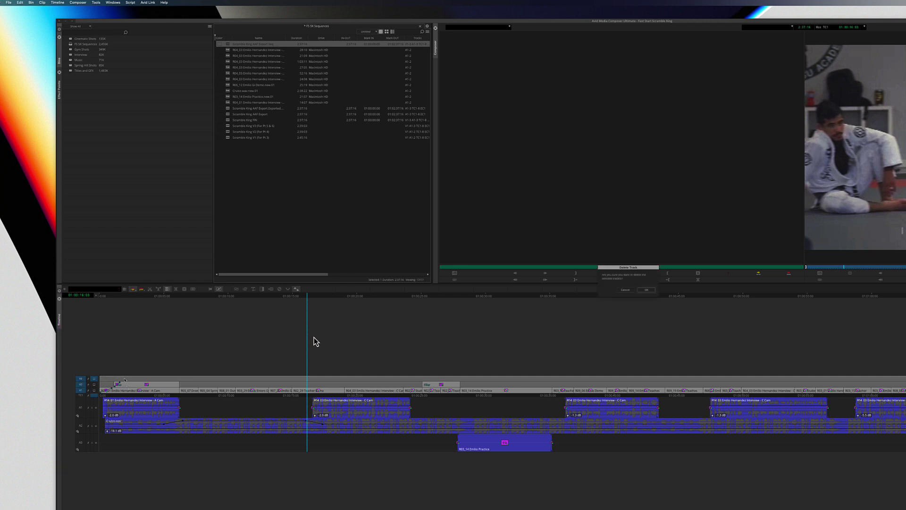
{"action": "left_click", "coordinate": [647, 290]}
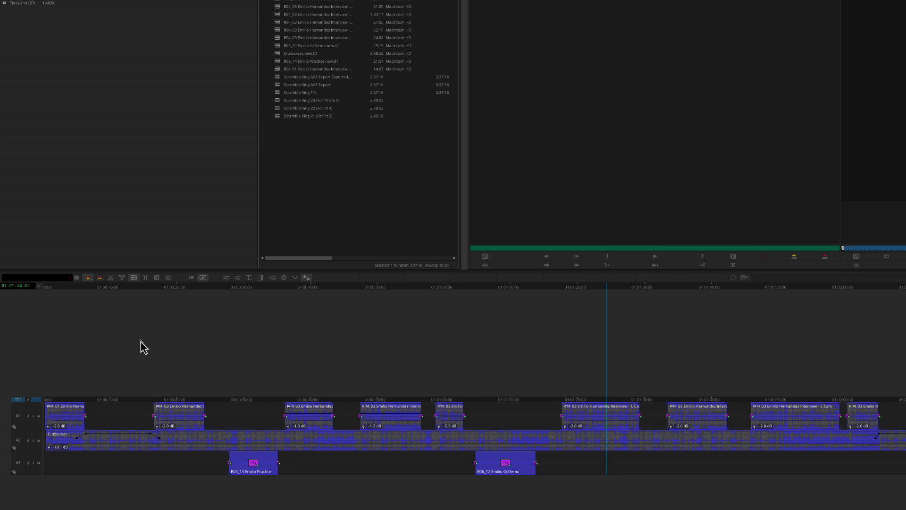
{"action": "key", "text": "super+a"}
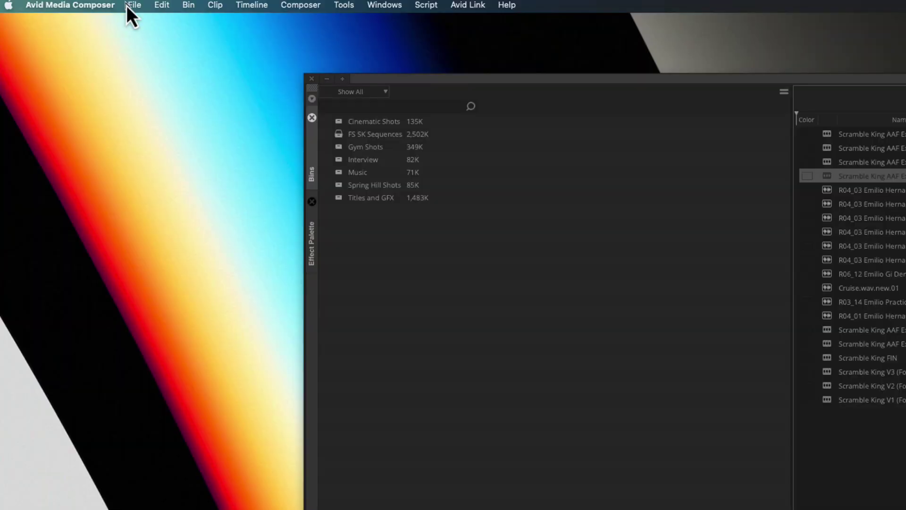
Start Export to File for the audio-only sequence and set the export format to AAF in Options
{"action": "left_click", "coordinate": [127, 5]}
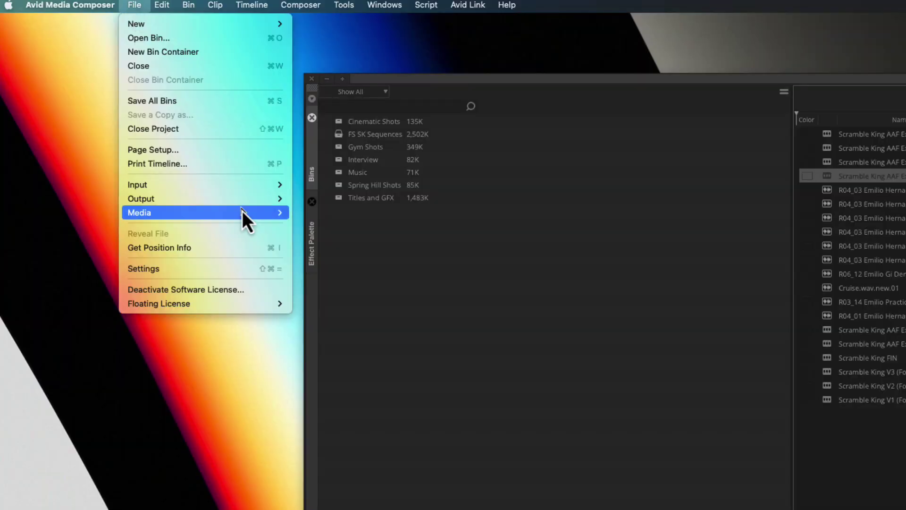
{"action": "mouse_move", "coordinate": [231, 200]}
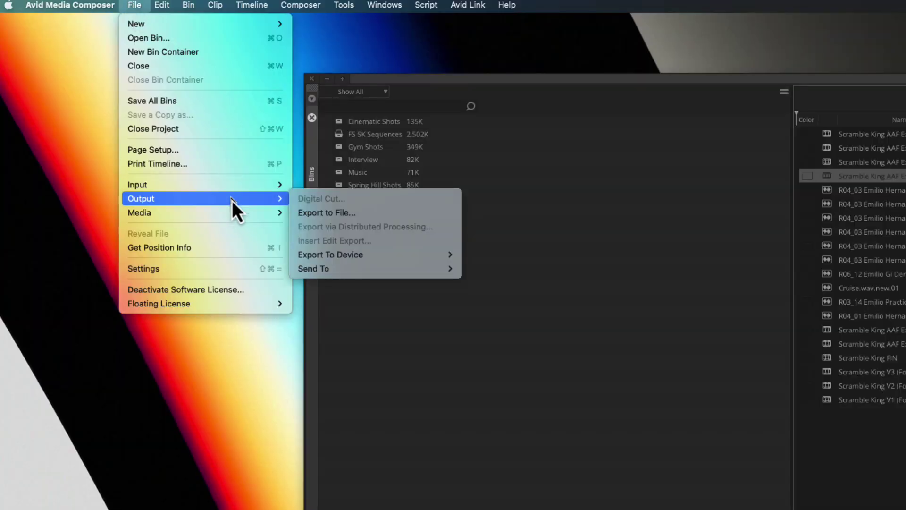
{"action": "left_click", "coordinate": [326, 212]}
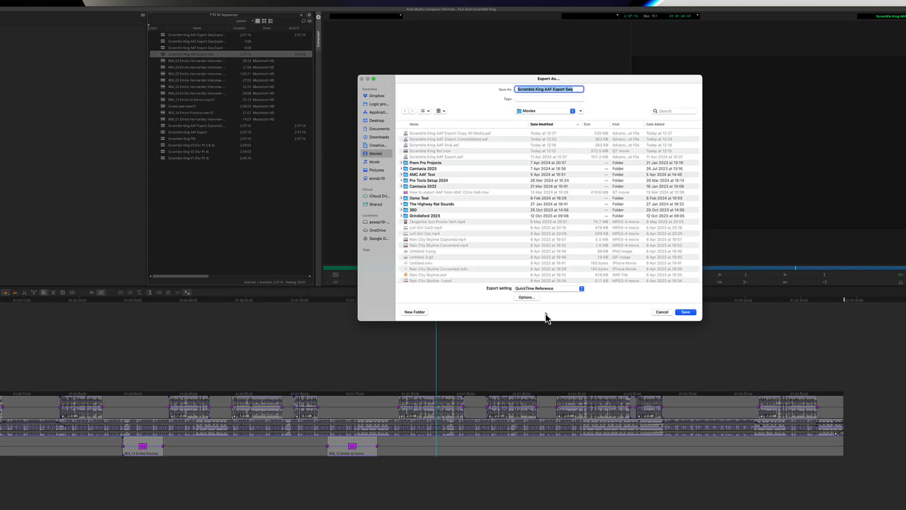
{"action": "left_click", "coordinate": [530, 298]}
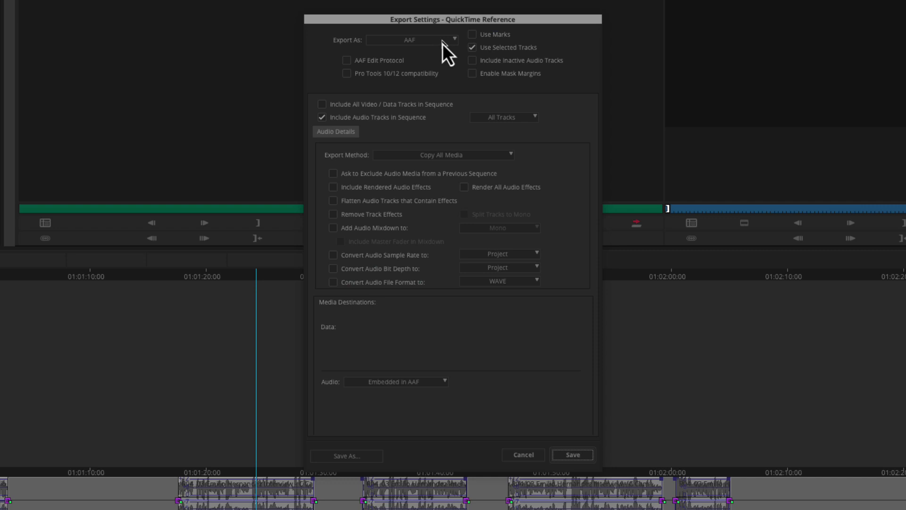
{"action": "left_click", "coordinate": [525, 187]}
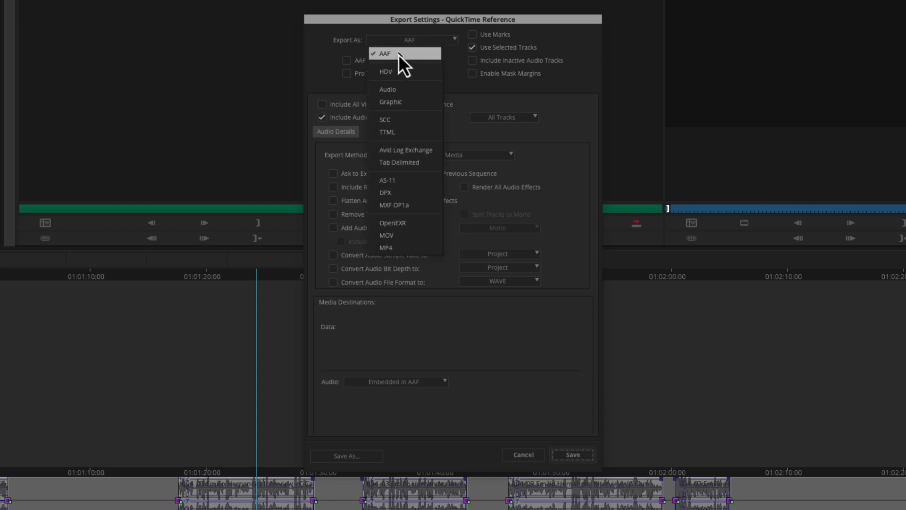
{"action": "left_click", "coordinate": [410, 30]}
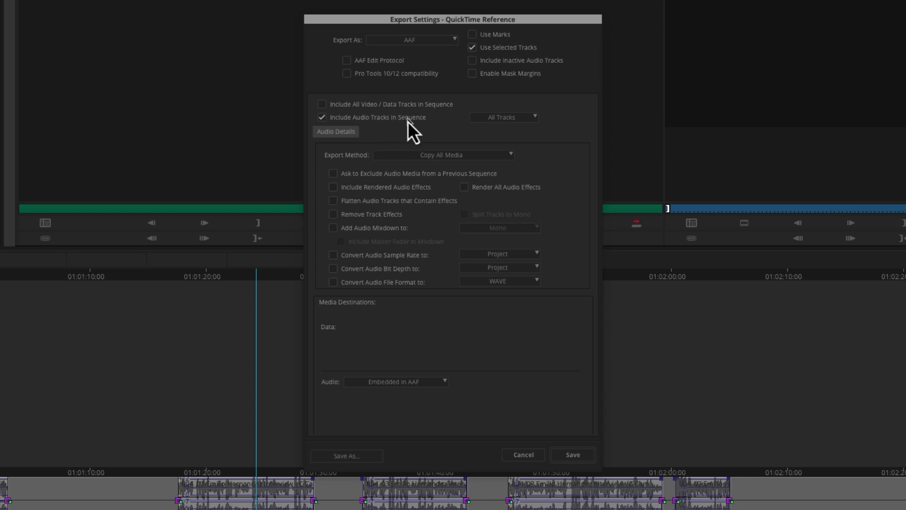
{"action": "left_click", "coordinate": [528, 120]}
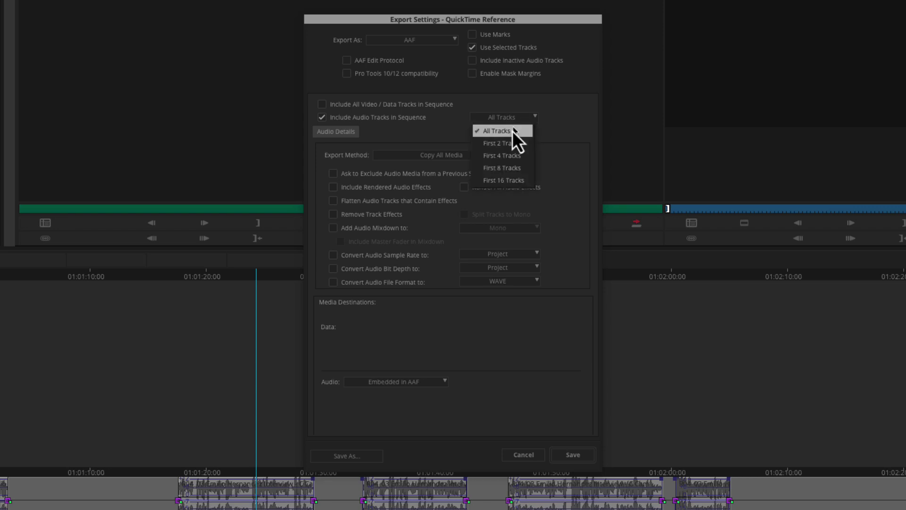
{"action": "left_click", "coordinate": [514, 131]}
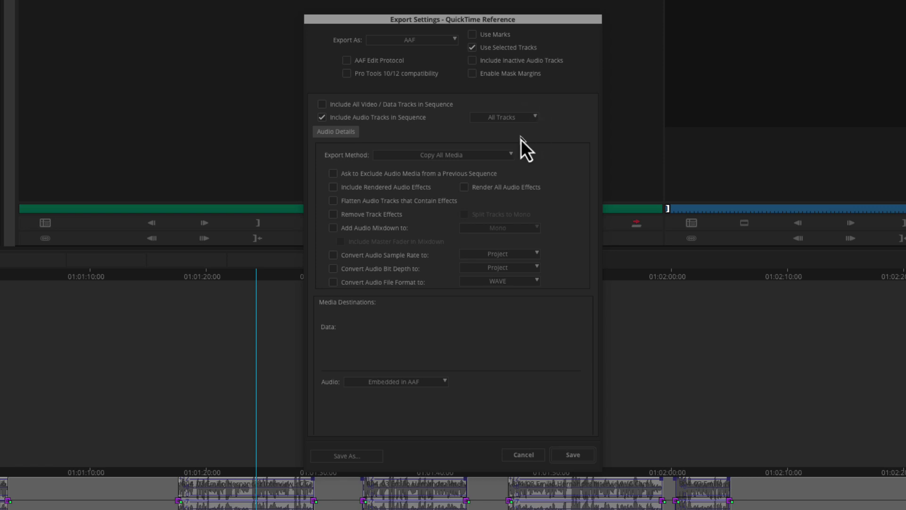
{"action": "left_click", "coordinate": [502, 158]}
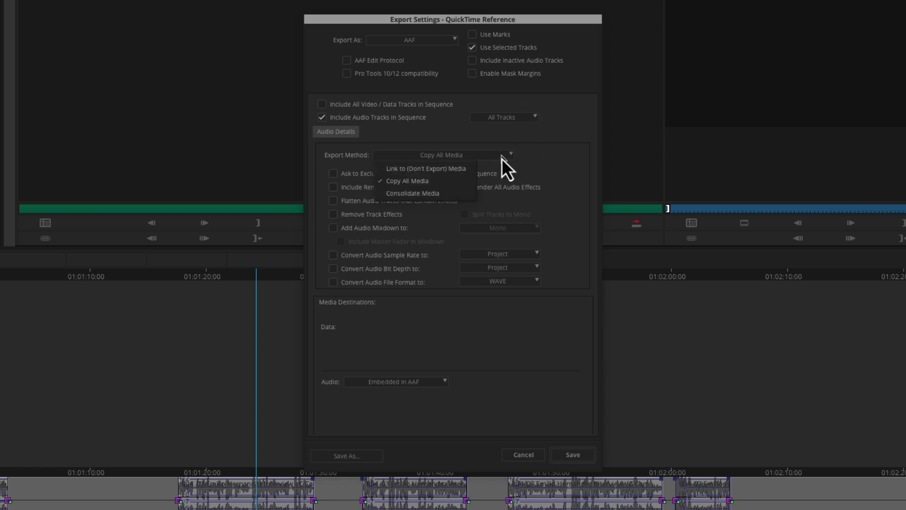
{"action": "left_click", "coordinate": [423, 182]}
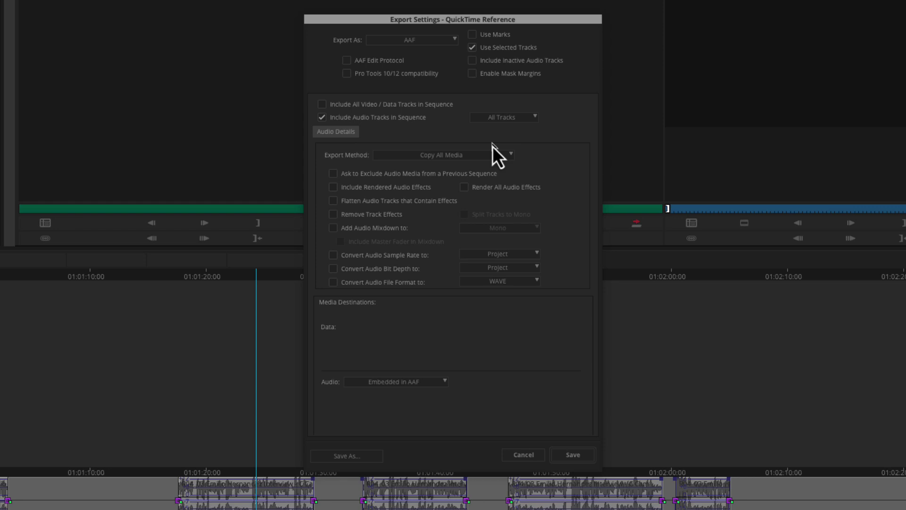
{"action": "left_click", "coordinate": [491, 158]}
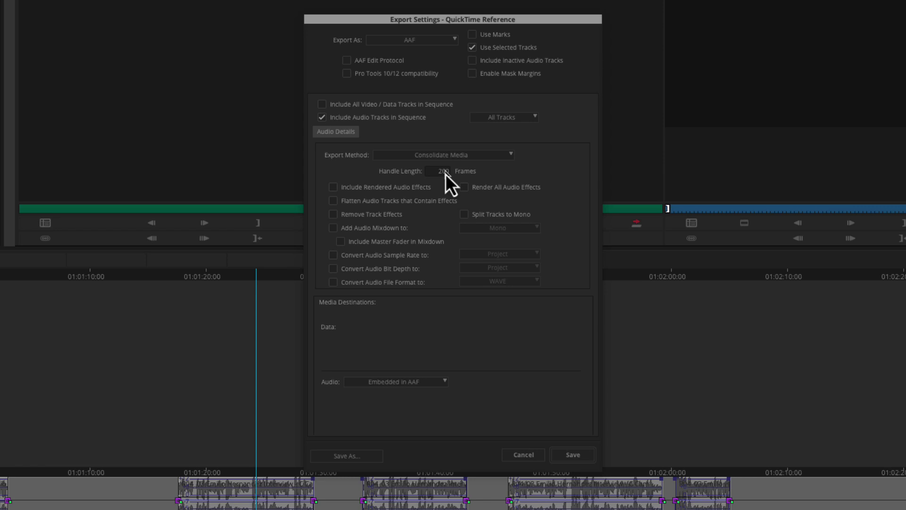
{"action": "left_click", "coordinate": [495, 157]}
{"action": "left_click", "coordinate": [419, 181]}
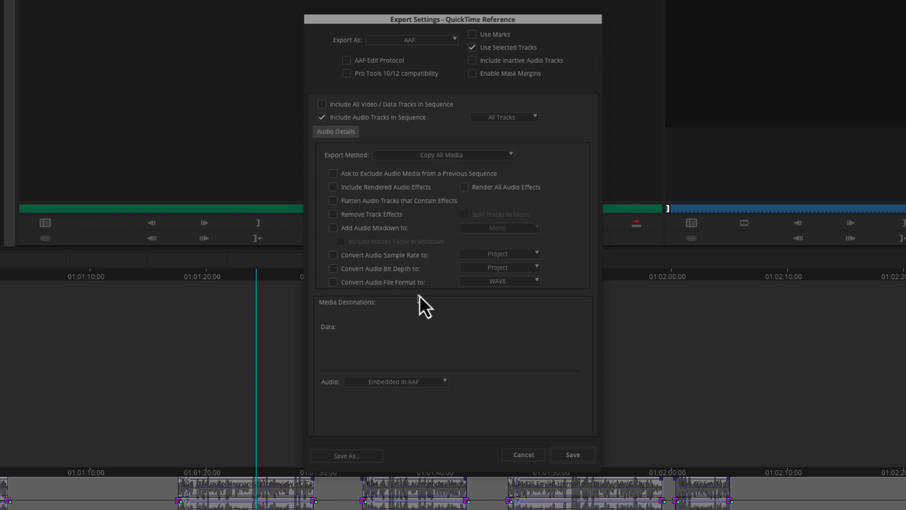
Keep the audio Embedded in AAF, accept the settings, adjust the file name and save
{"action": "left_click", "coordinate": [438, 383]}
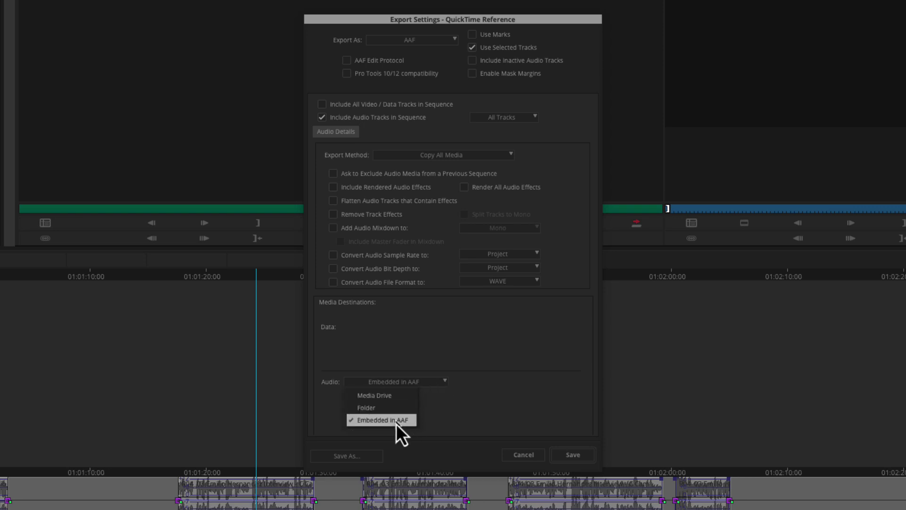
{"action": "left_click", "coordinate": [451, 401]}
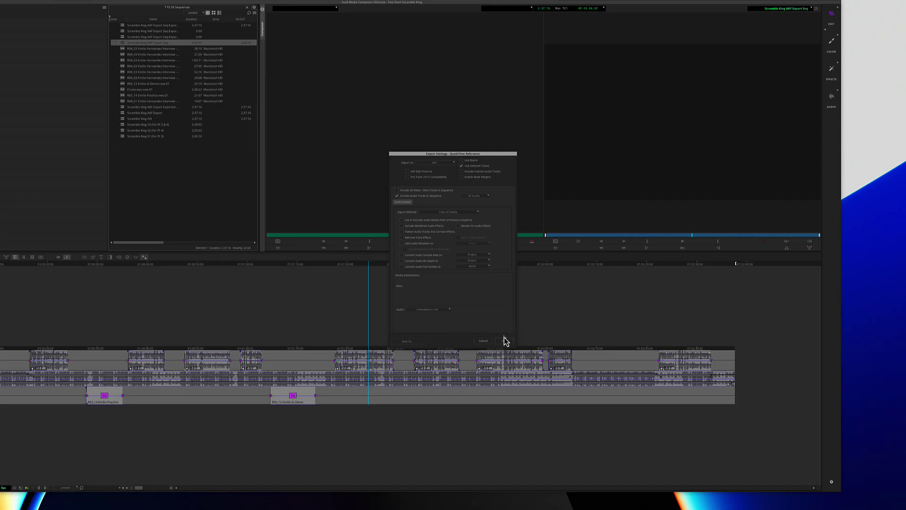
{"action": "left_click", "coordinate": [502, 341]}
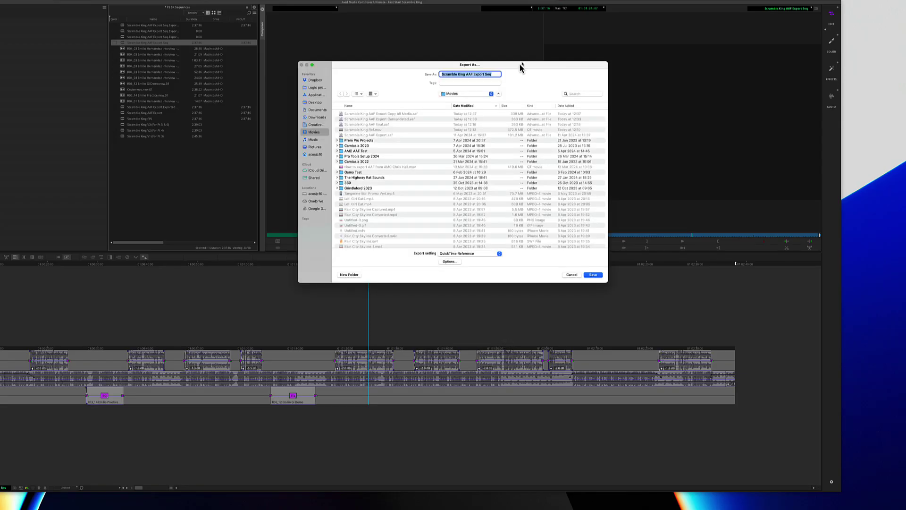
{"action": "left_click", "coordinate": [495, 76]}
{"action": "left_click", "coordinate": [593, 275]}
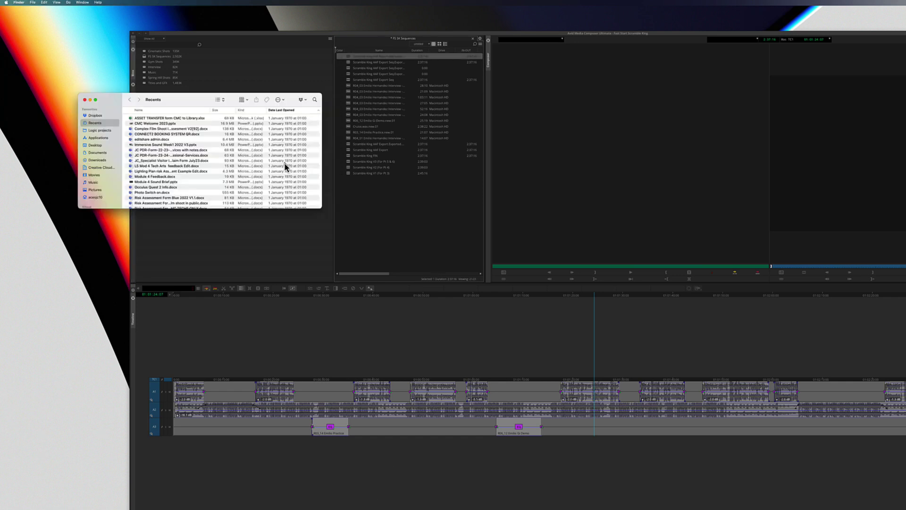
Open Scramble King AAF Export Seq final2.aaf from the Movies folder with Logic Pro
{"action": "left_click", "coordinate": [94, 176]}
{"action": "left_click", "coordinate": [178, 118]}
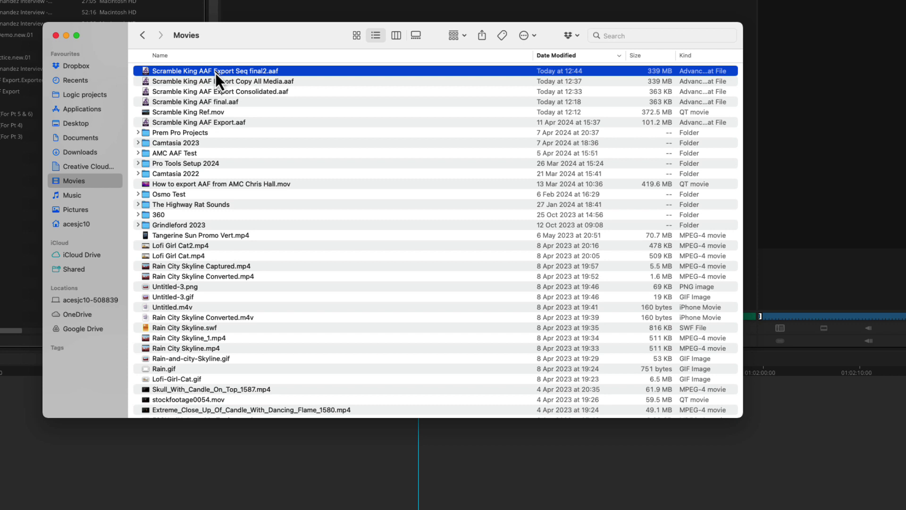
{"action": "right_click", "coordinate": [216, 72]}
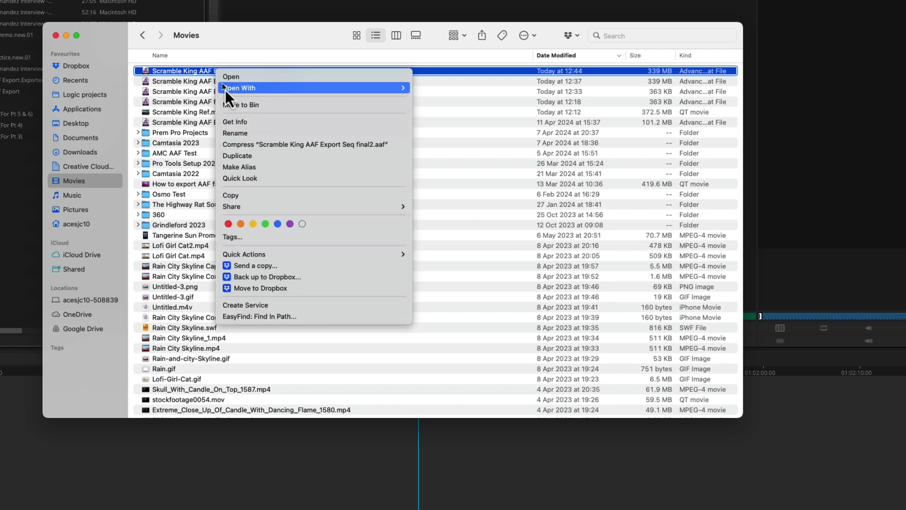
{"action": "mouse_move", "coordinate": [263, 91]}
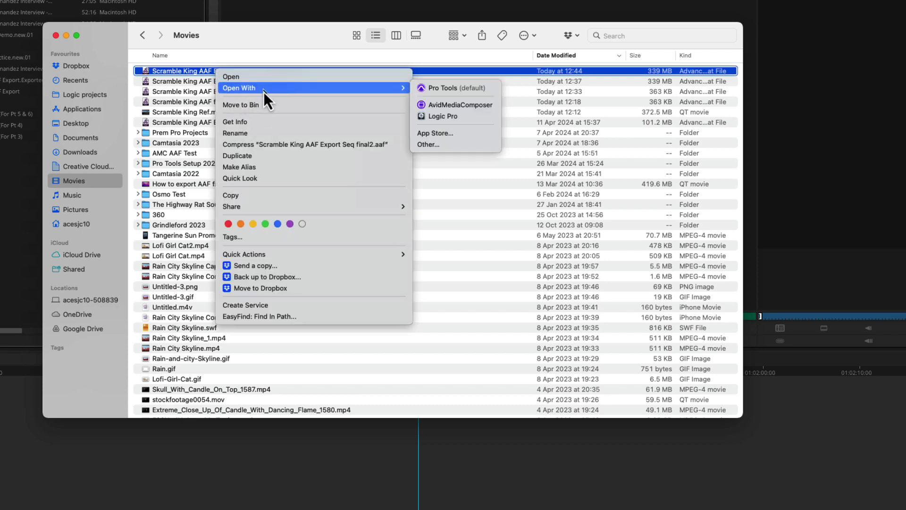
{"action": "left_click", "coordinate": [447, 116]}
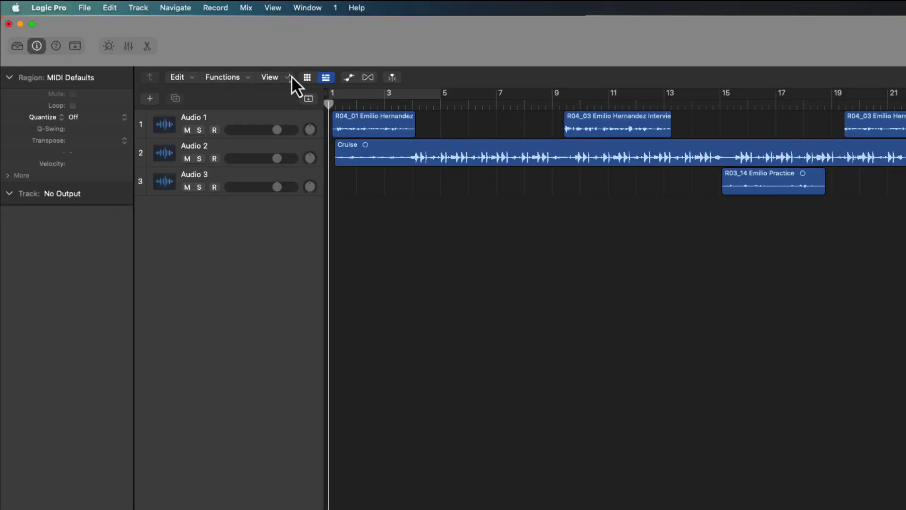
Use File > Movie > Open Movie and select Scramble King Ref.mov in the Movies folder
{"action": "left_click", "coordinate": [84, 7]}
{"action": "mouse_move", "coordinate": [96, 256]}
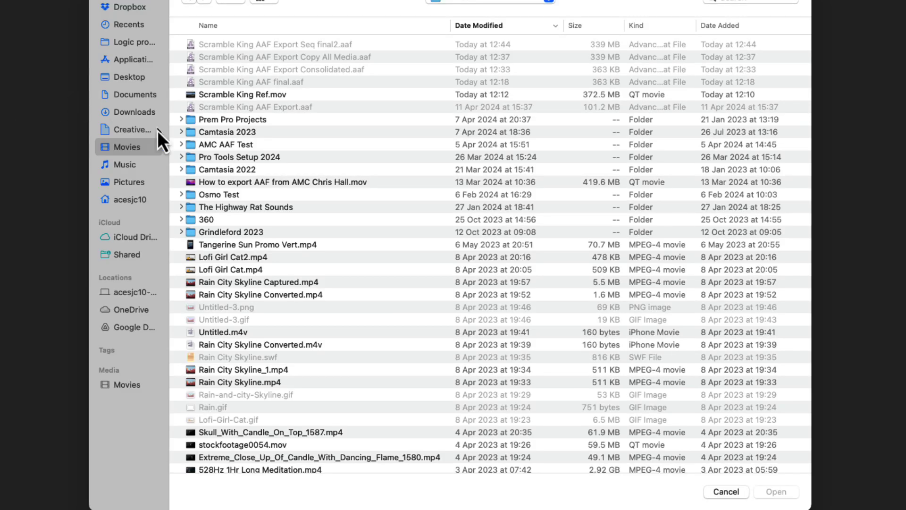
{"action": "left_click", "coordinate": [254, 98]}
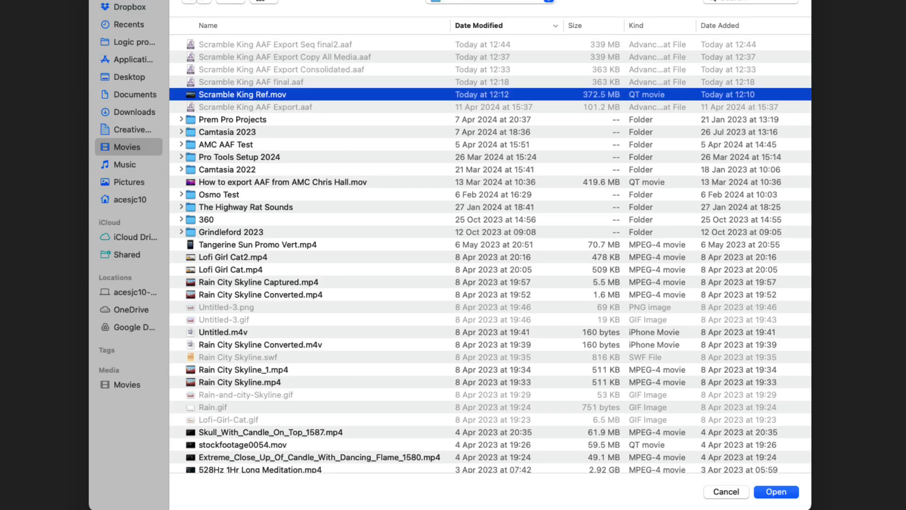